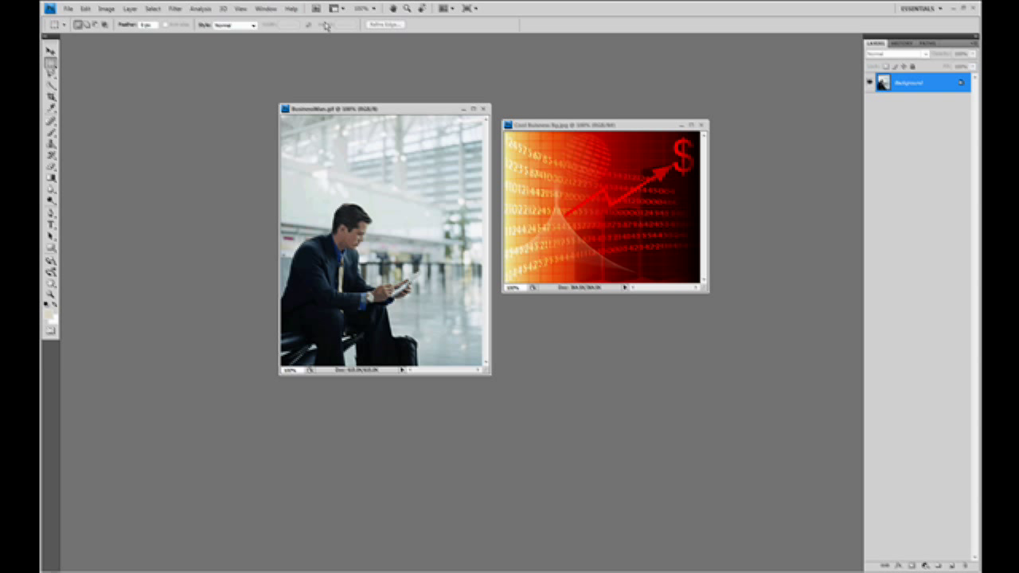
Place the BusinessMan window over the red dollar window and bring the businessman document forward with the Move tool
left_click_drag(346, 109, 426, 113)
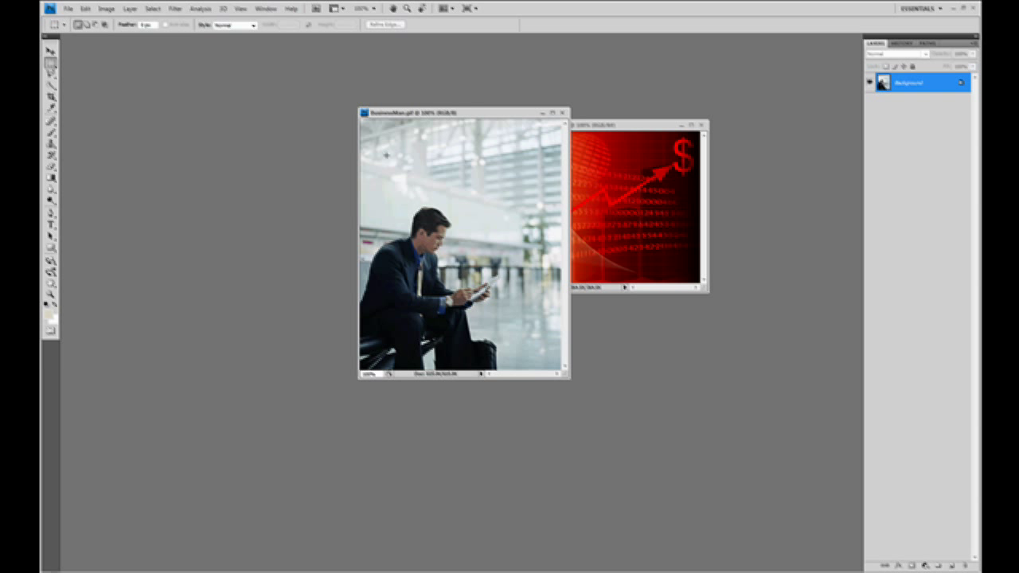
left_click(588, 125)
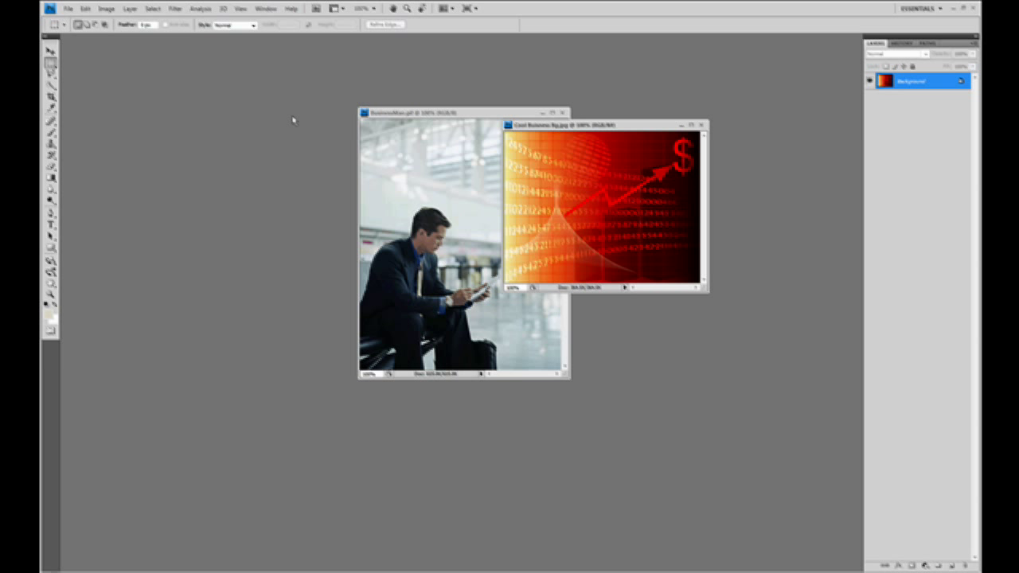
left_click(48, 51)
left_click(394, 116)
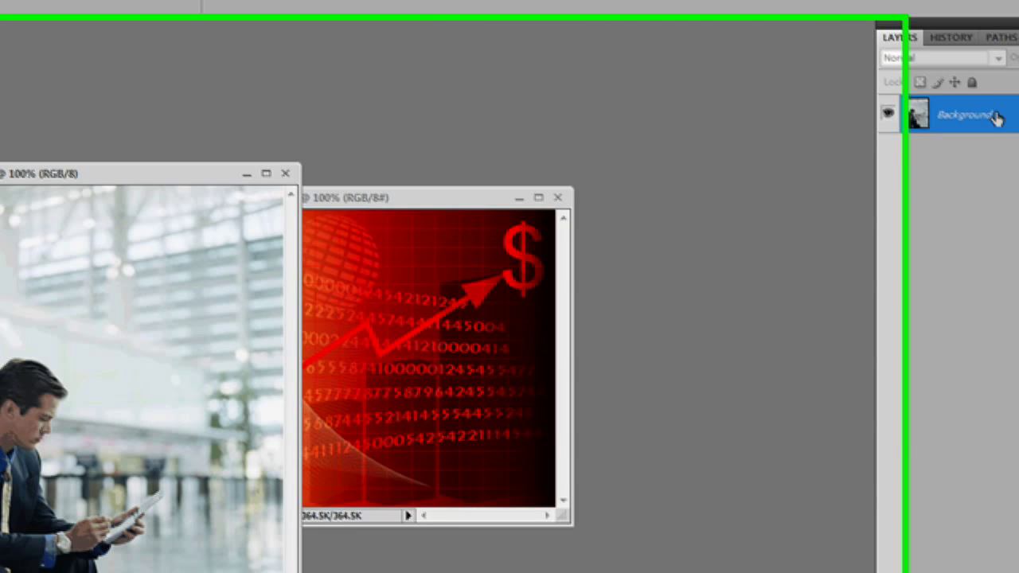
Convert the businessman photo's locked Background into an editable layer named Layer 0
double_click(689, 271)
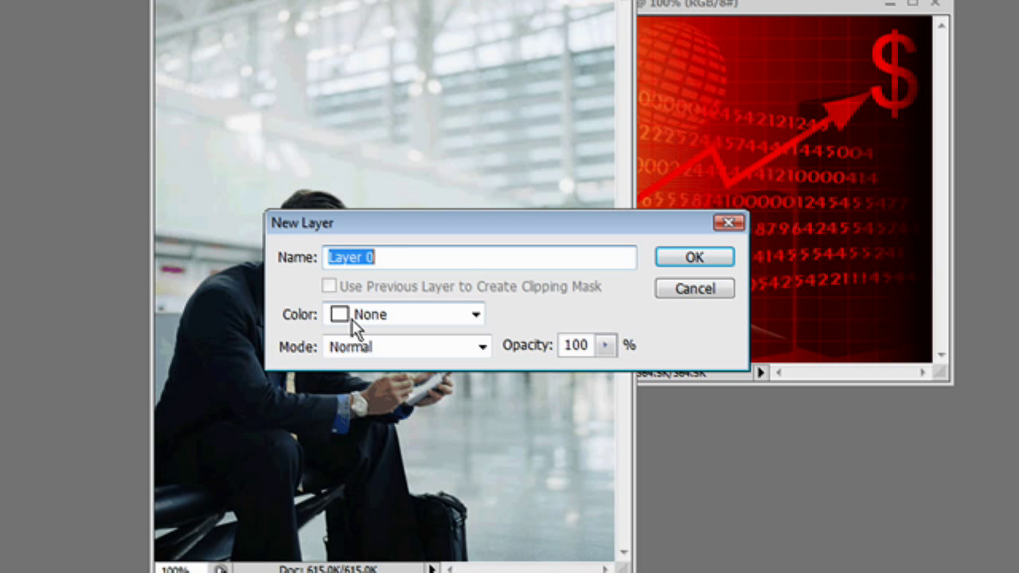
left_click(692, 266)
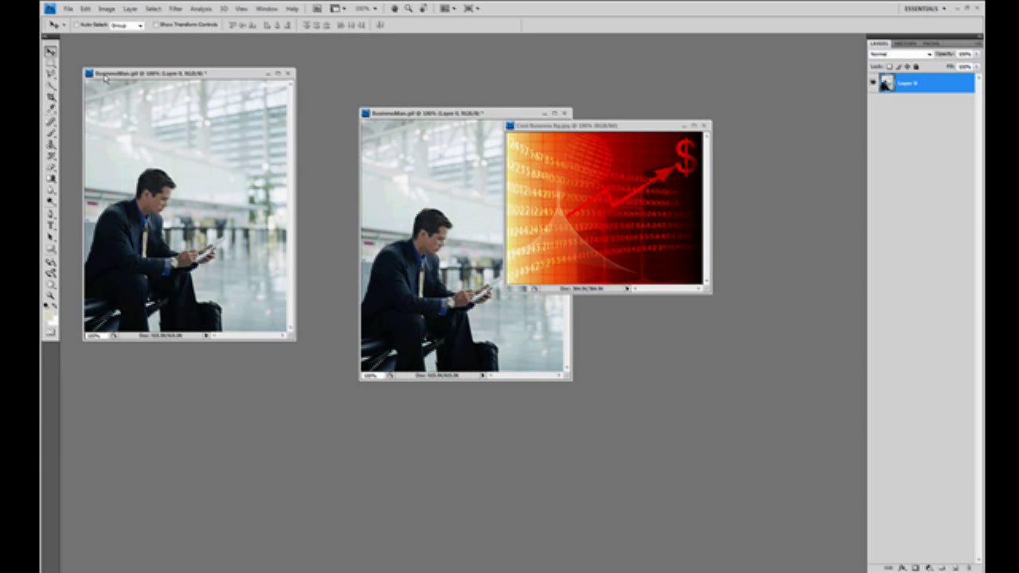
Enlarge the BusinessMan window to fill the workspace and zoom the photo to 300%
left_click_drag(105, 77, 99, 52)
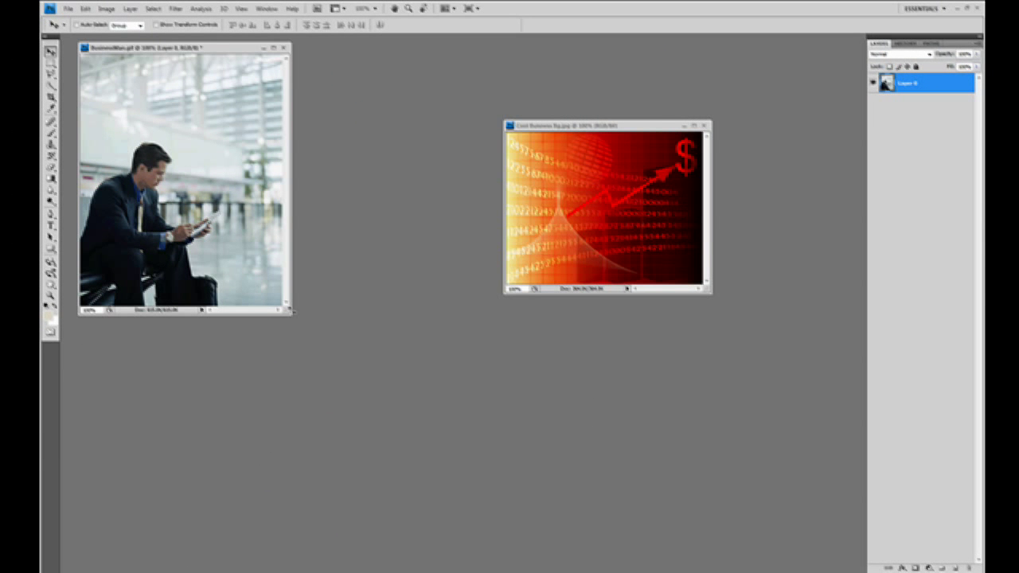
left_click_drag(291, 313, 849, 562)
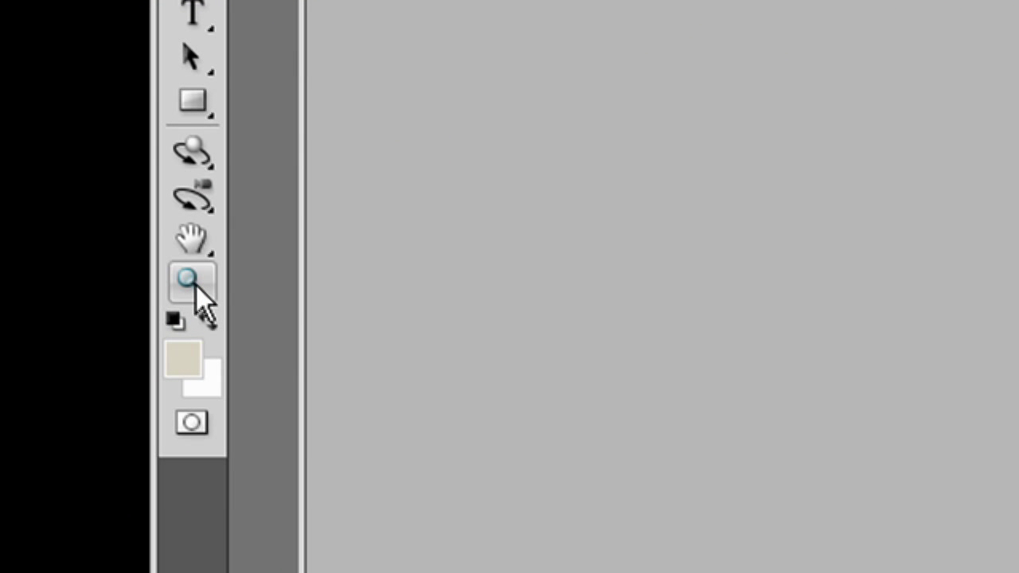
left_click(194, 283)
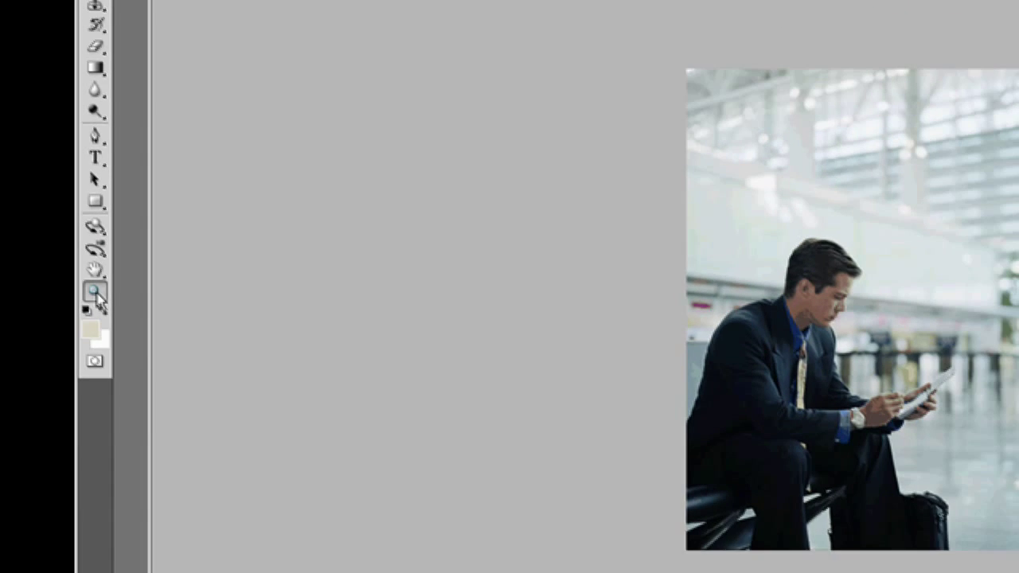
left_click(797, 346)
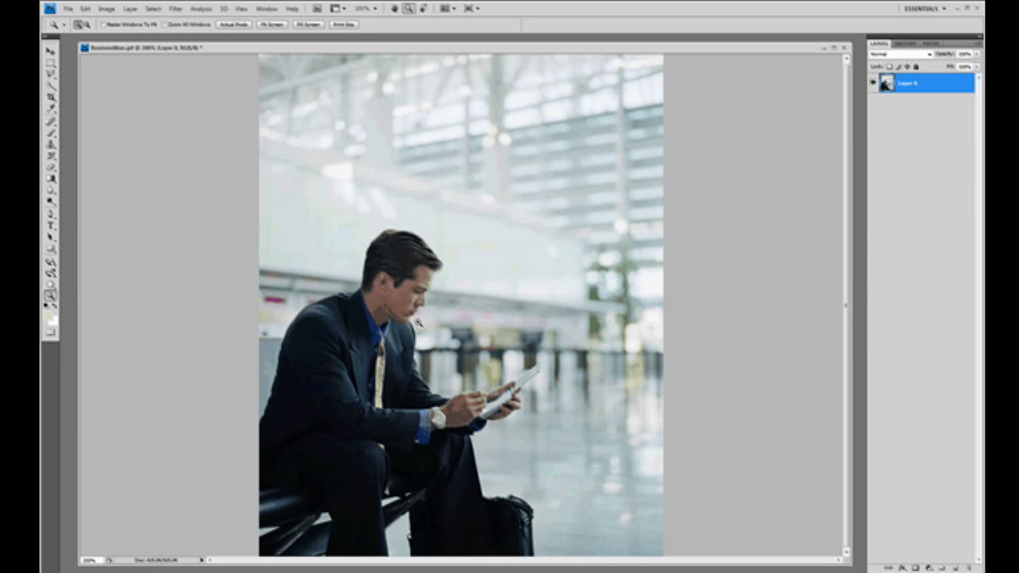
left_click(420, 338)
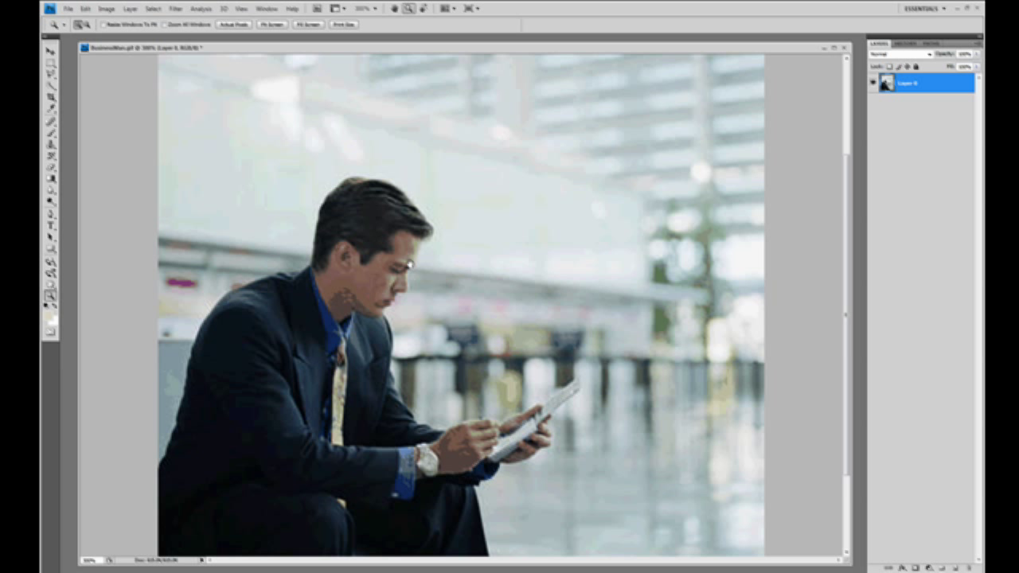
scroll(384, 319, "down", 5)
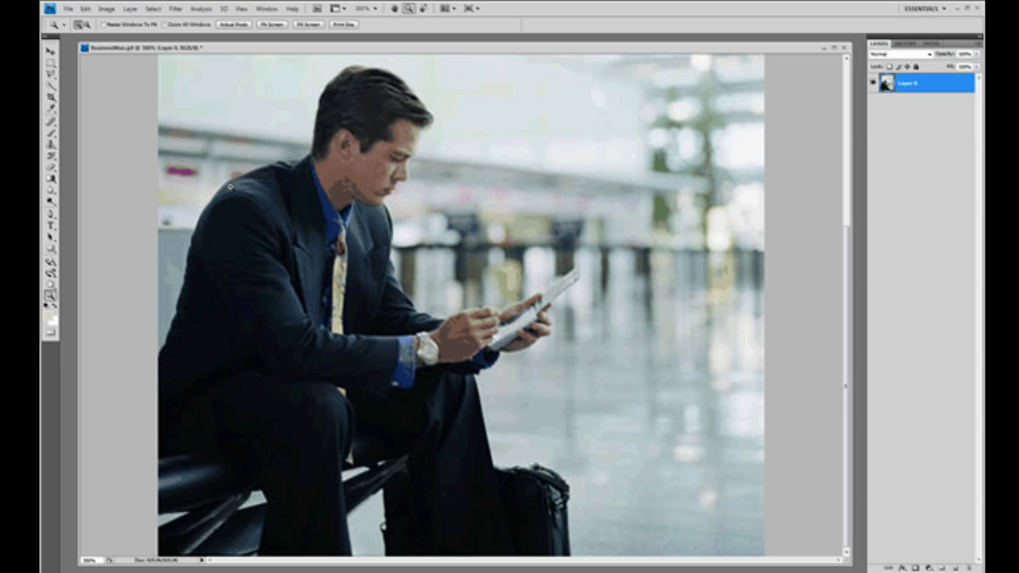
left_click(51, 52)
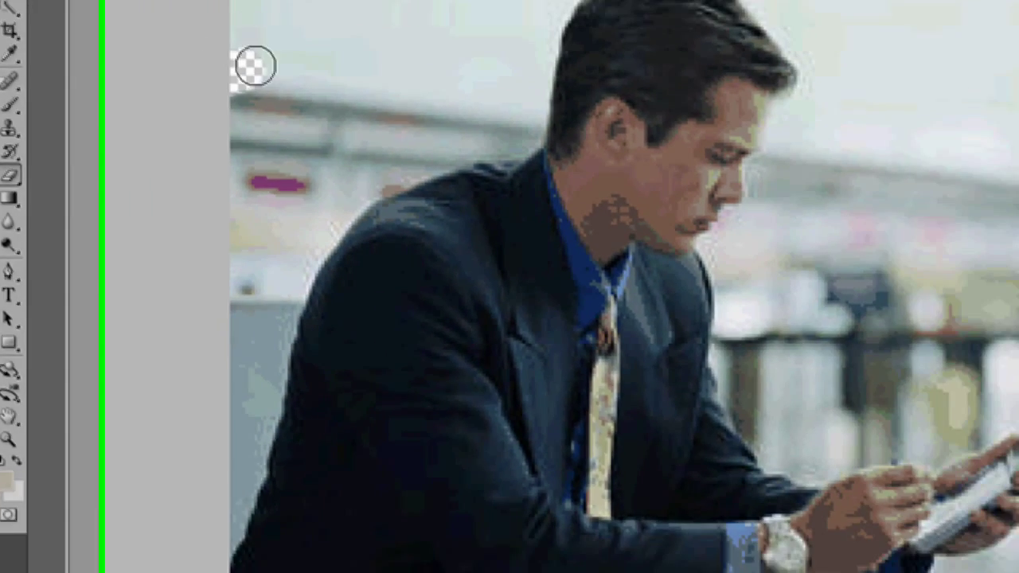
Erase the airport background at the photo's top-left, above the businessman's shoulder
mouse_move(97, 136)
left_mouse_down()
mouse_move(73, 153)
mouse_move(76, 124)
mouse_move(94, 113)
mouse_move(102, 134)
mouse_move(160, 102)
mouse_move(251, 127)
mouse_move(271, 151)
mouse_move(267, 177)
mouse_move(193, 192)
left_mouse_up()
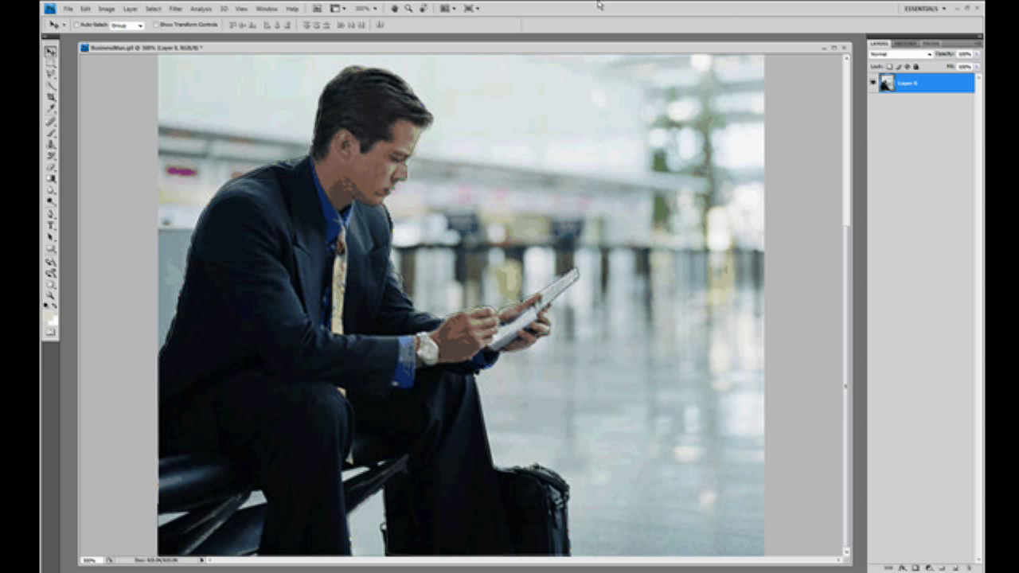
Open the Window menu to list the panels that can be shown
left_click(267, 8)
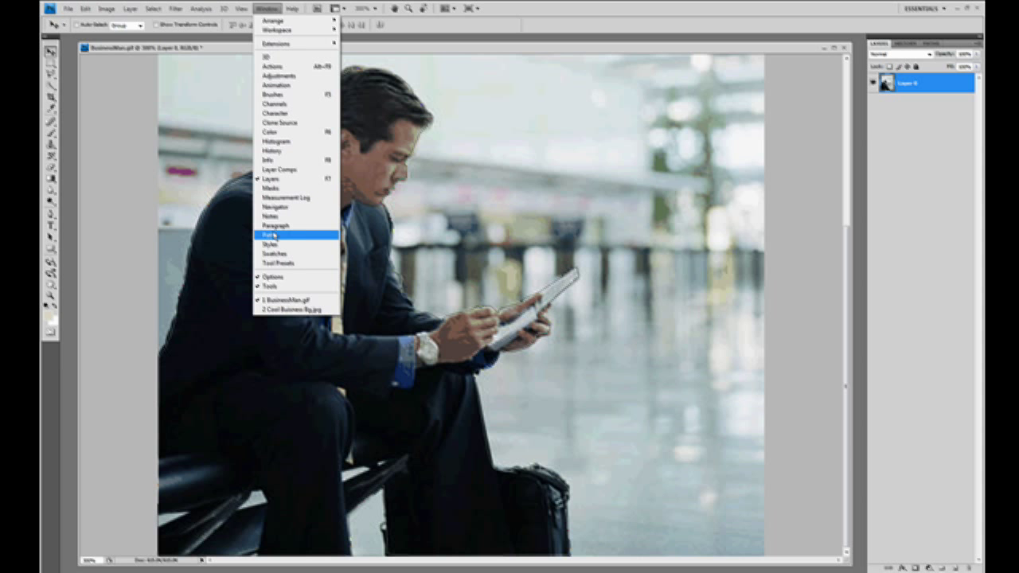
Show the Paths panel and select the Work Path outlining the businessman
left_click(900, 190)
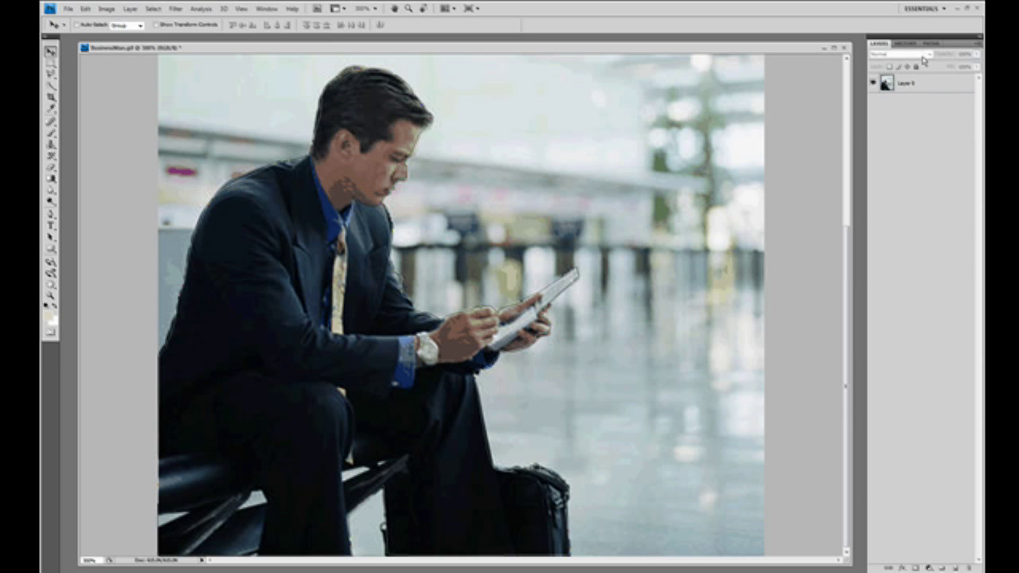
left_click(930, 43)
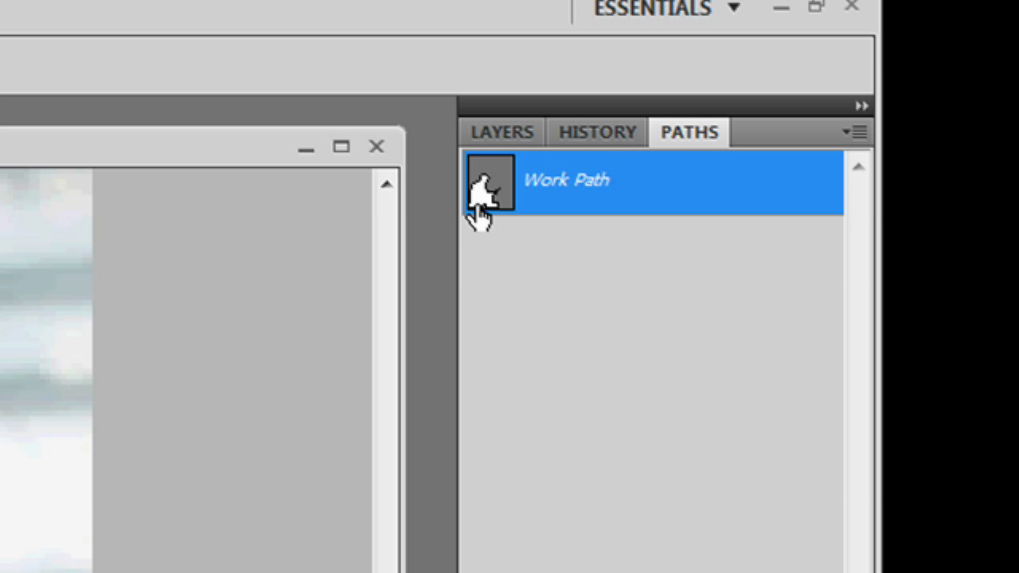
Make a selection from the Work Path with a Feather Radius of 0
right_click(643, 179)
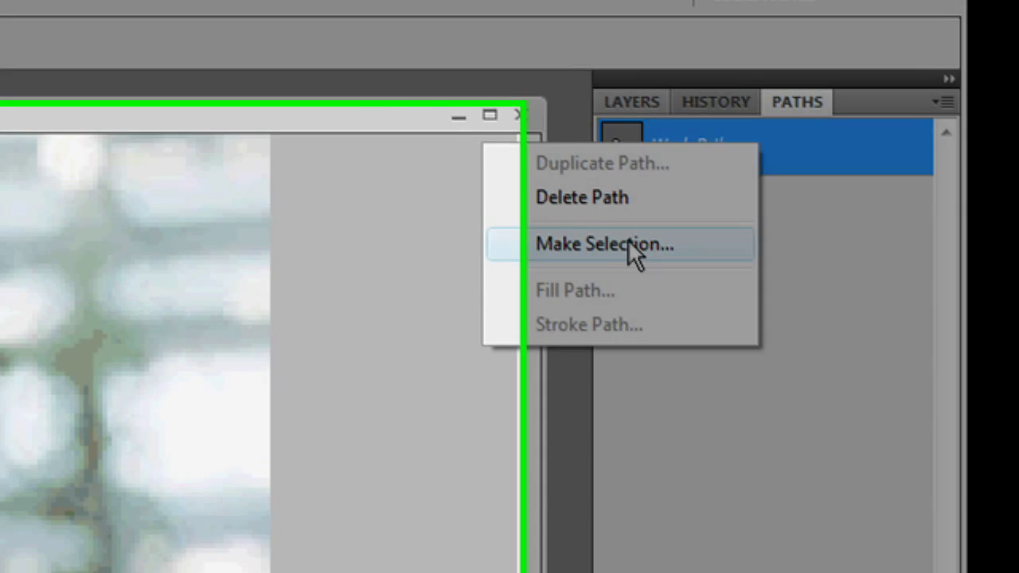
left_click(506, 294)
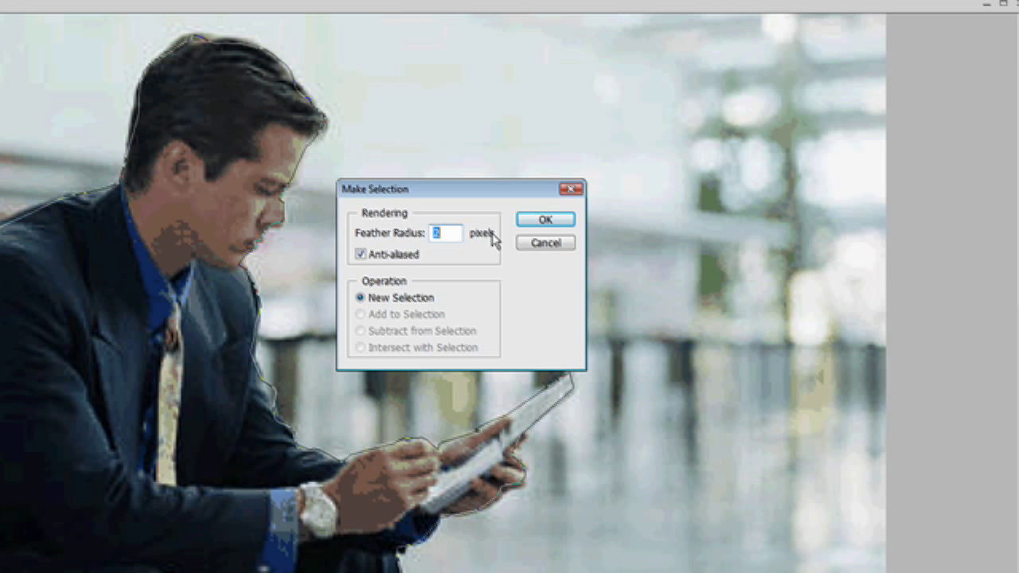
type("0")
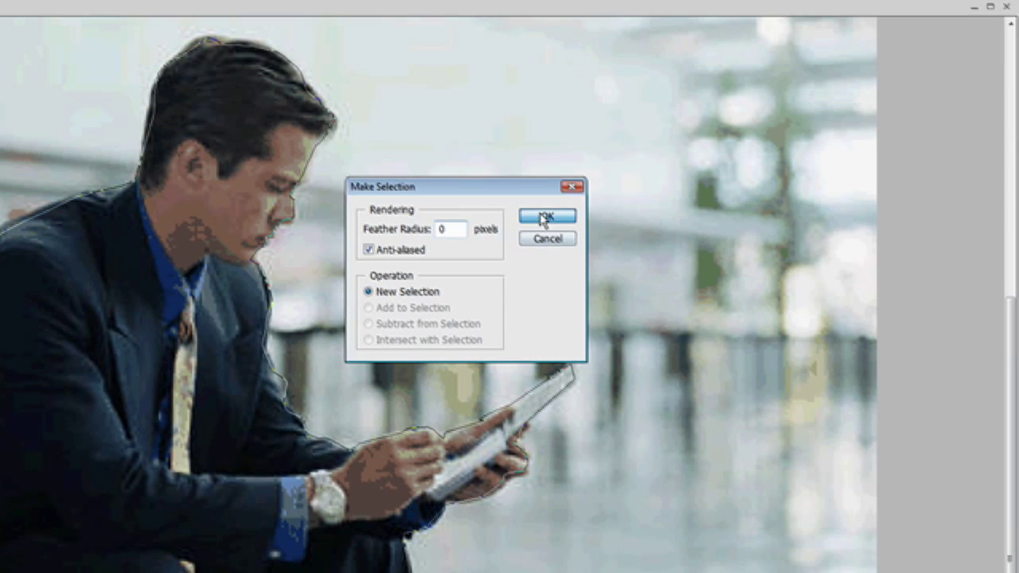
left_click(544, 219)
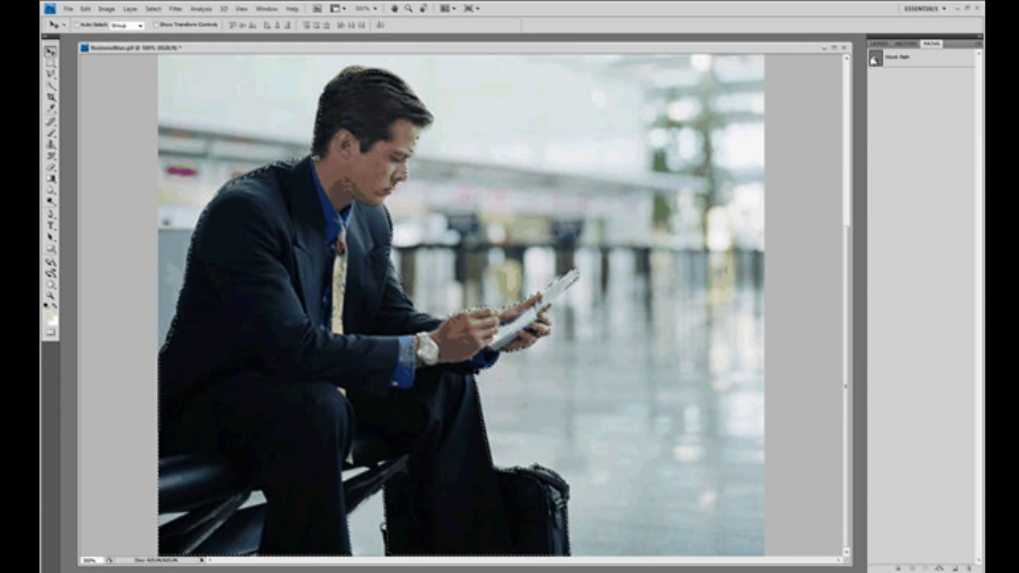
Show the Layers panel, dismiss the no-layer-selected warning, and select Layer 0
left_click(879, 43)
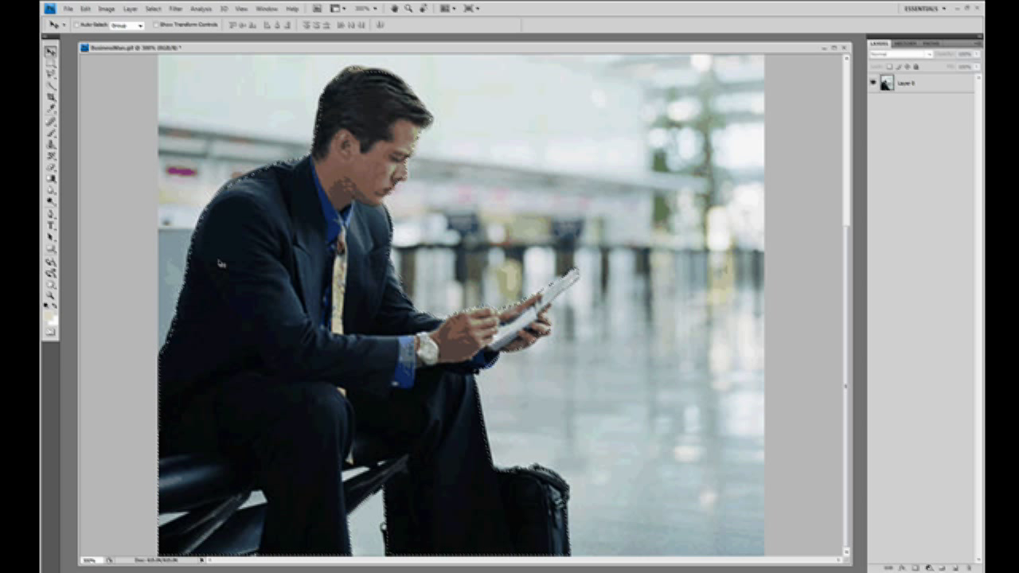
left_click(305, 257)
left_click(516, 218)
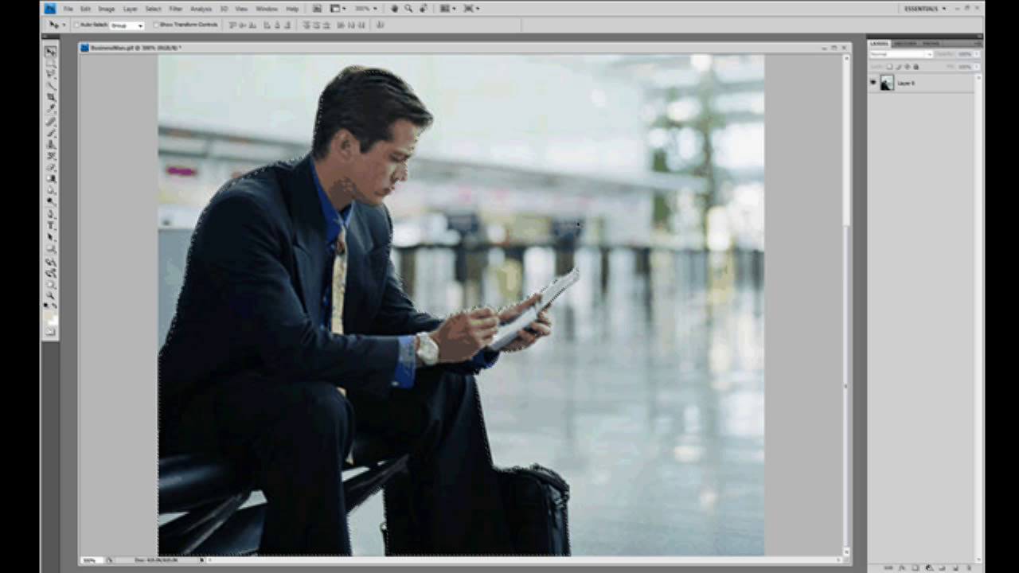
left_click(928, 83)
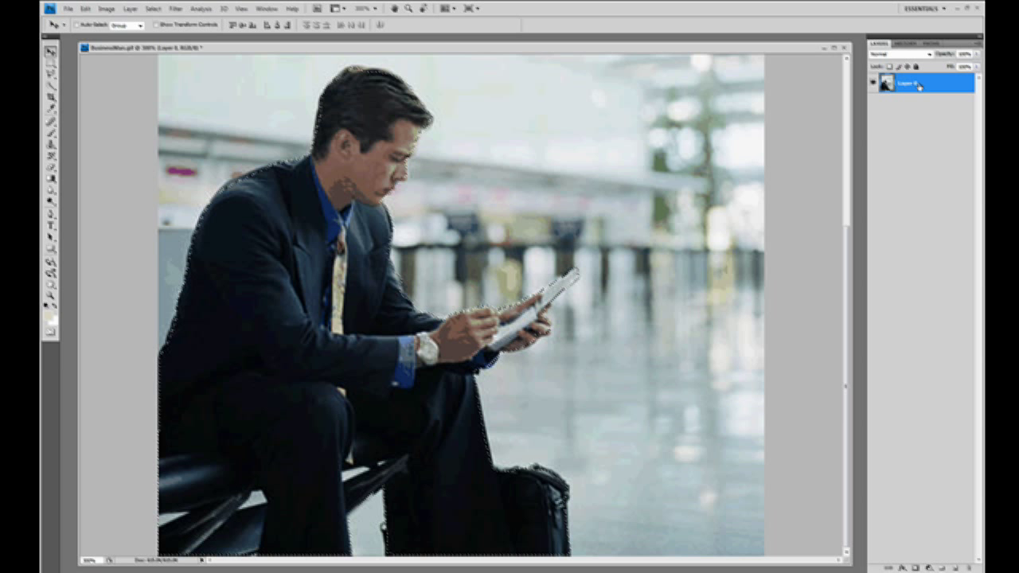
Undo the accidental Delete with Edit > Undo Clear to restore the businessman
key("Delete")
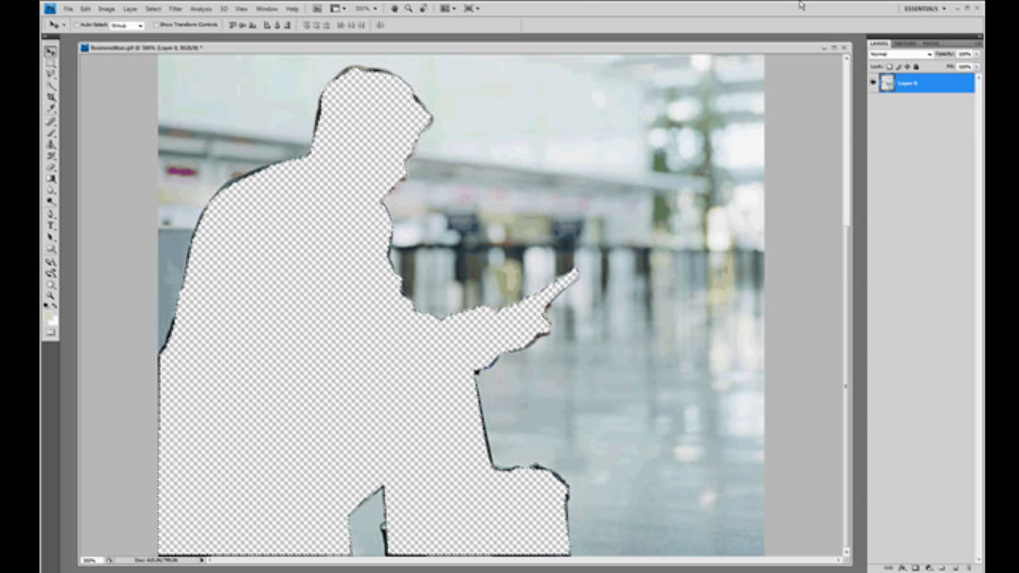
left_click(89, 10)
left_click(101, 20)
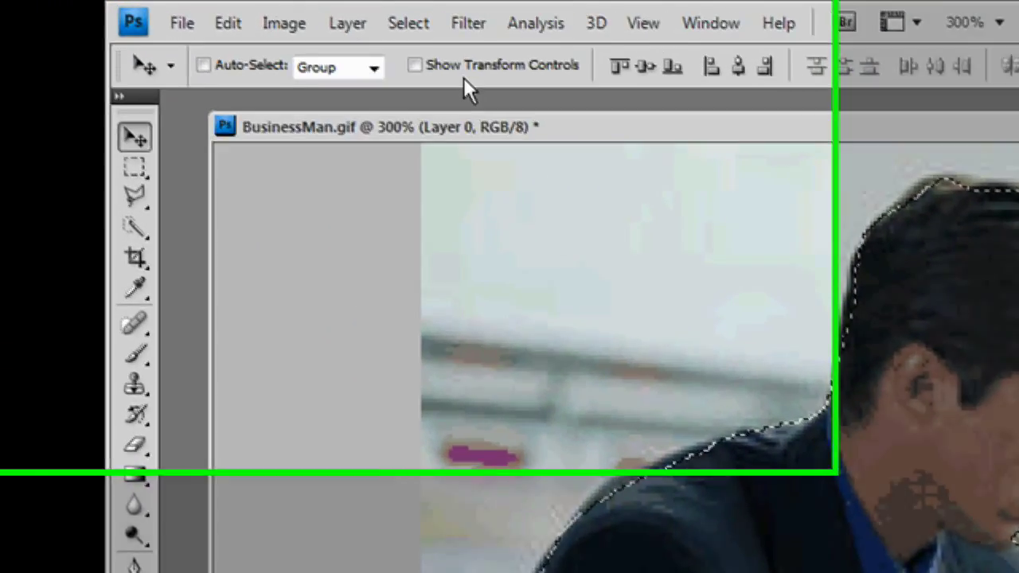
Invert the selection with Select > Inverse and delete the airport background around the figure
left_click(424, 26)
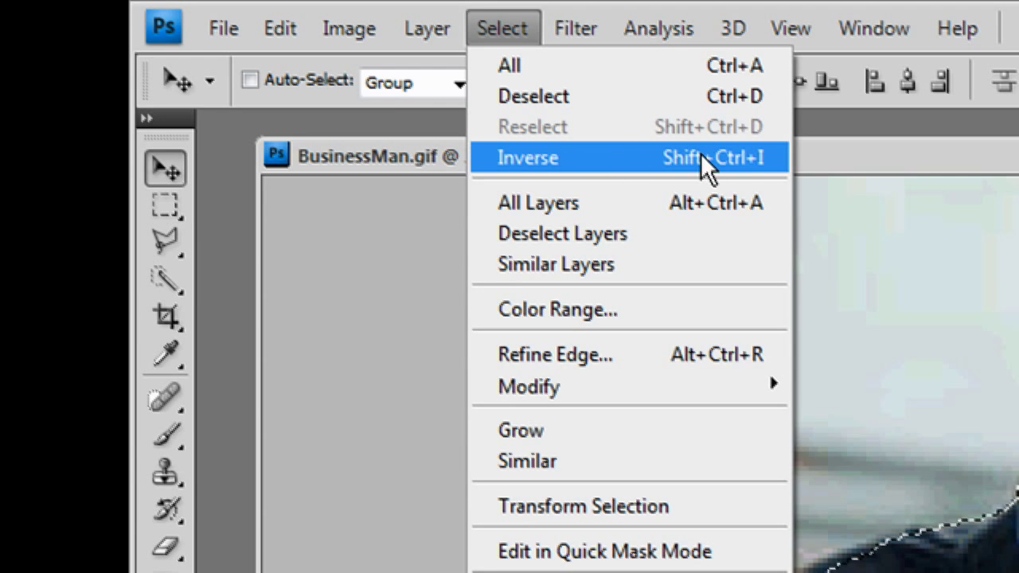
left_click(757, 160)
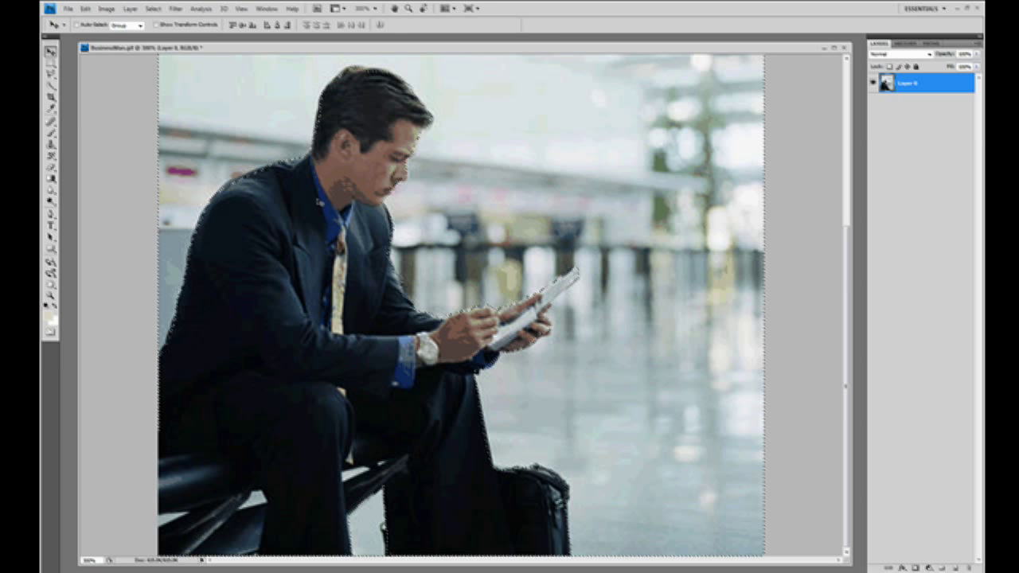
key("Delete")
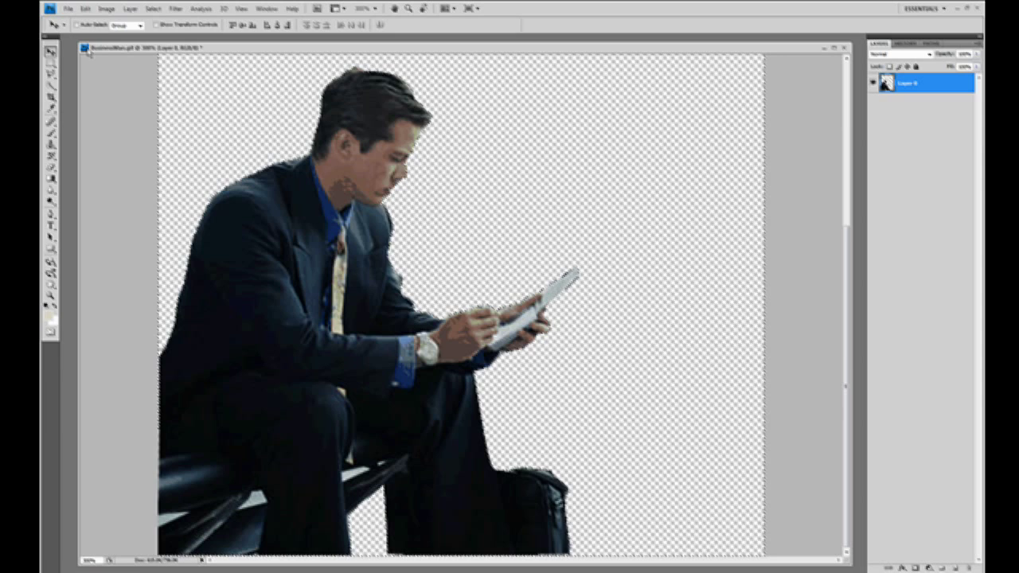
Float the BusinessMan.gif window and drag the cut-out figure onto the red dollar background, adjusting its position
left_click_drag(84, 46, 157, 84)
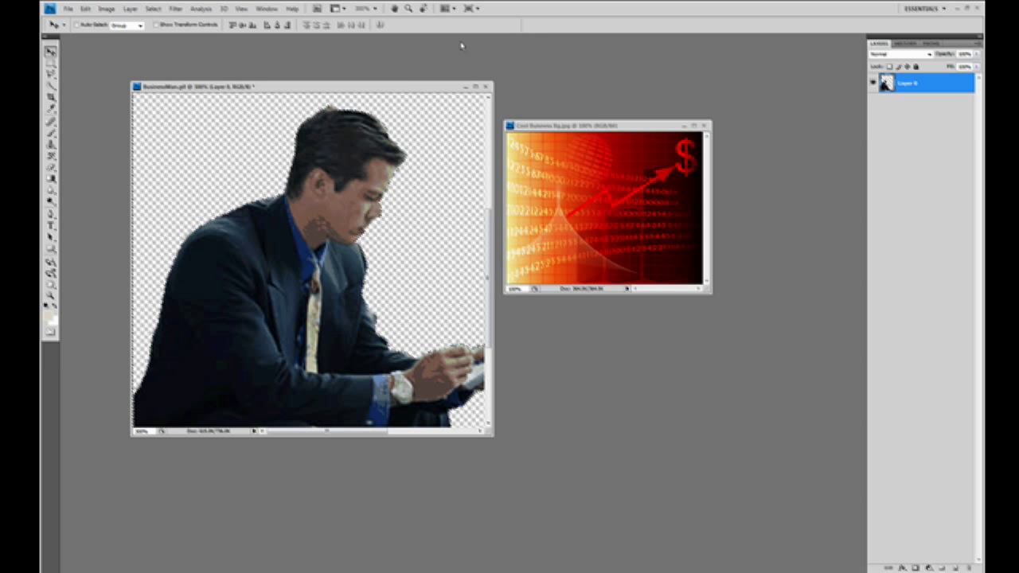
left_click_drag(336, 132, 356, 131)
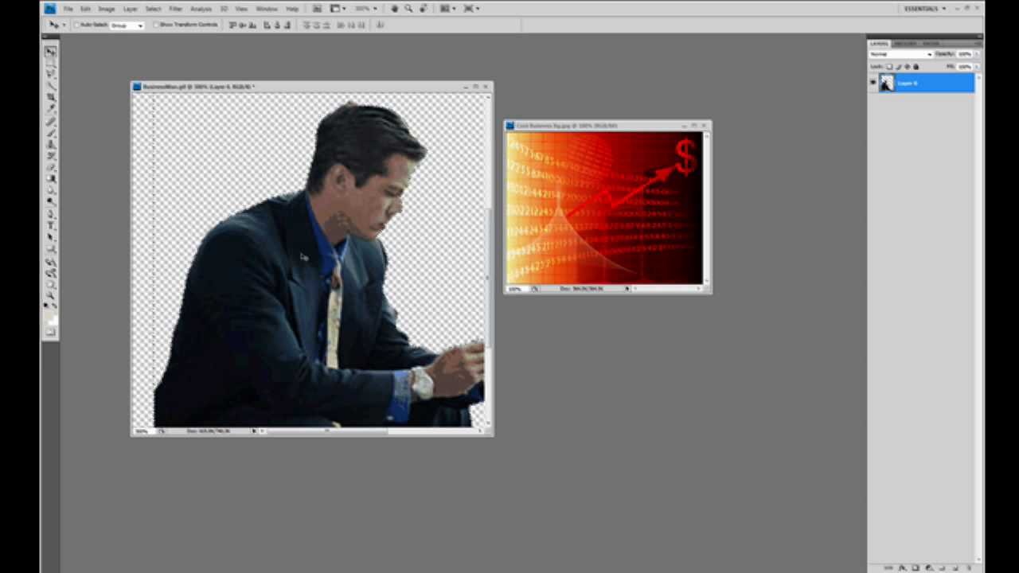
left_click_drag(347, 281, 301, 273)
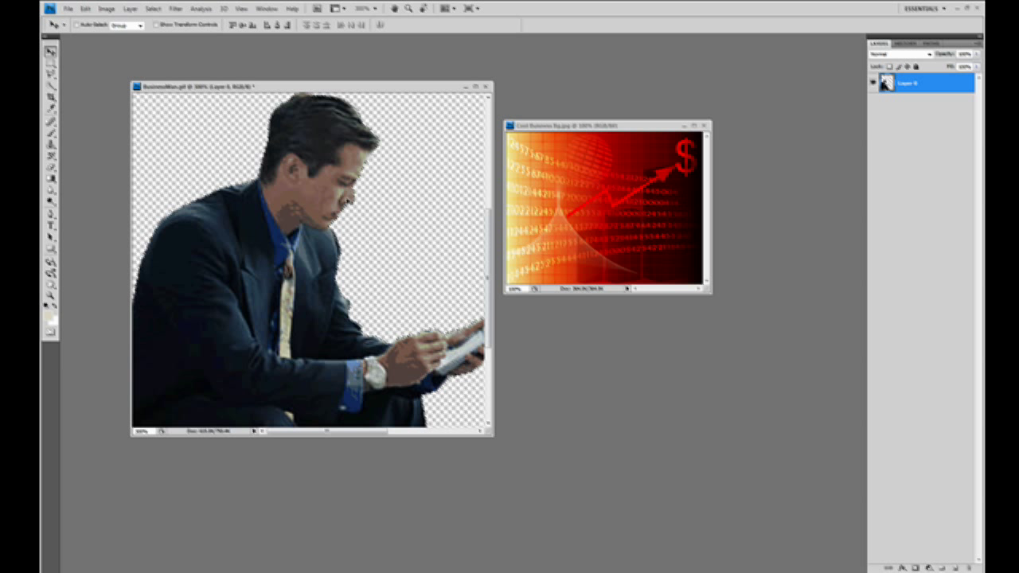
left_click_drag(310, 221, 575, 176)
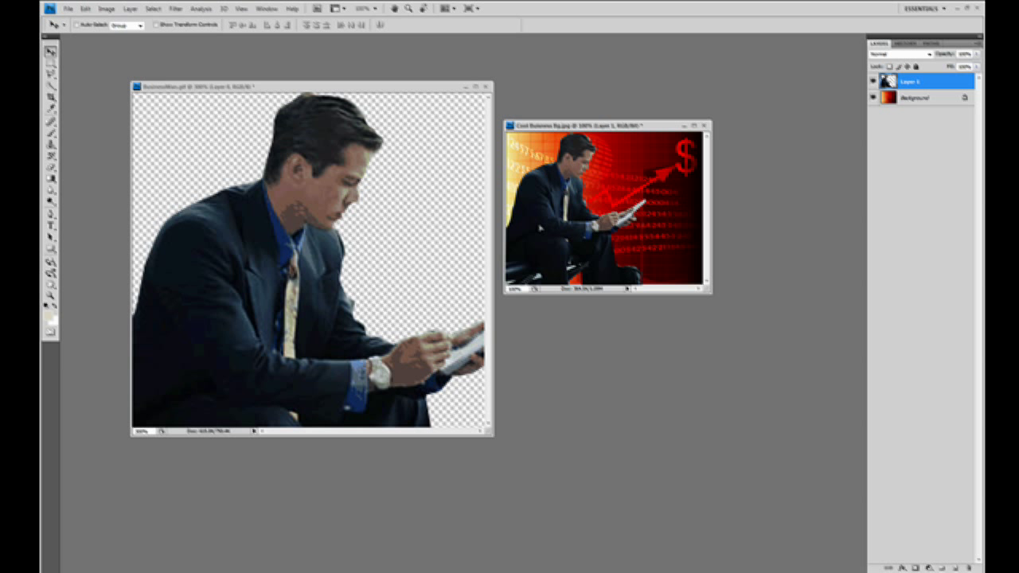
Nudge the businessman right and down, then slightly left, seating him at the background's lower left edge
left_click_drag(543, 245, 548, 252)
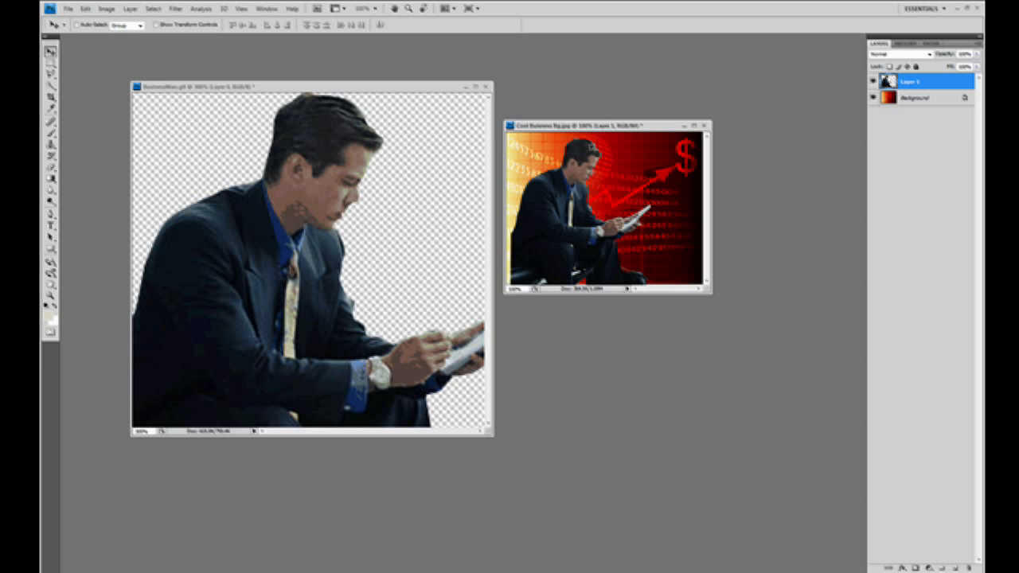
left_click_drag(585, 203, 573, 205)
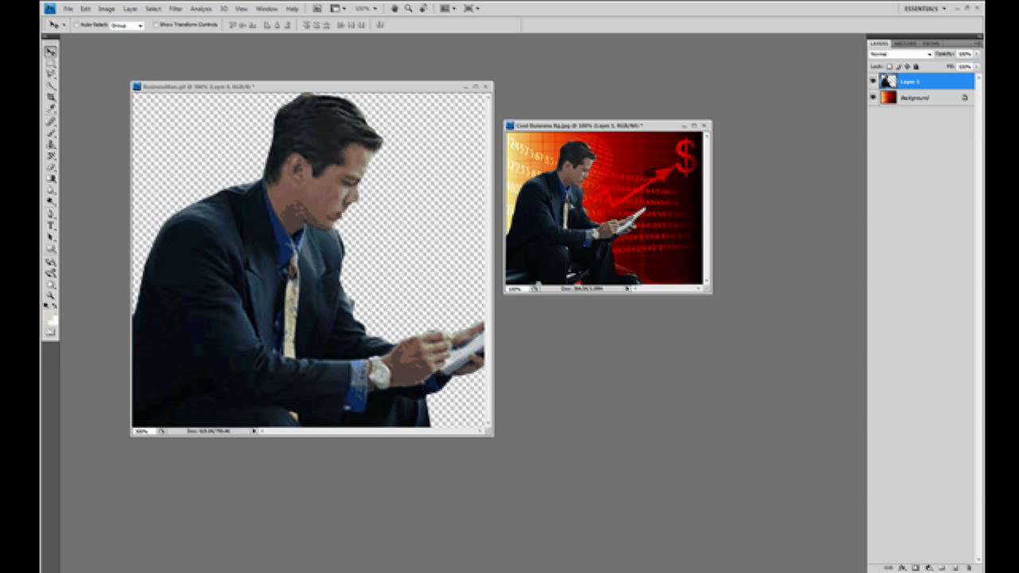